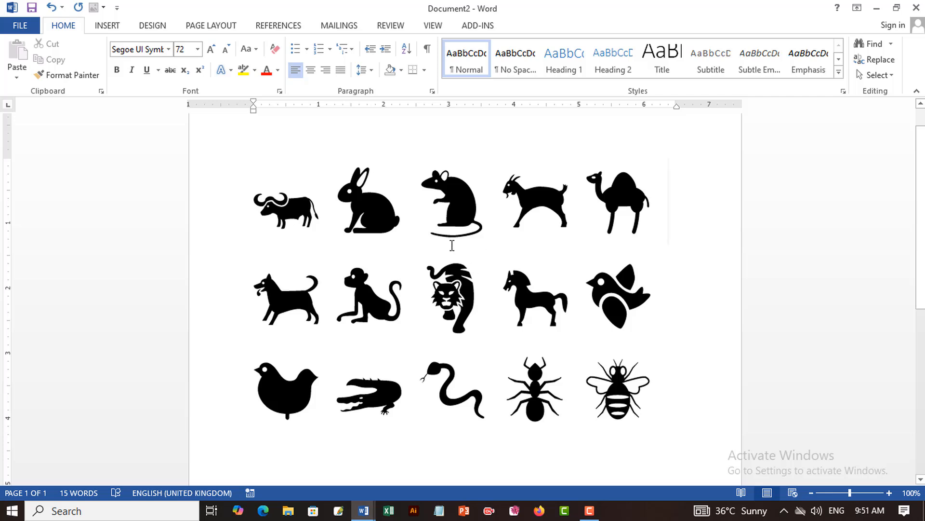
Create a new blank document and set the font size to 72.
click(21, 26)
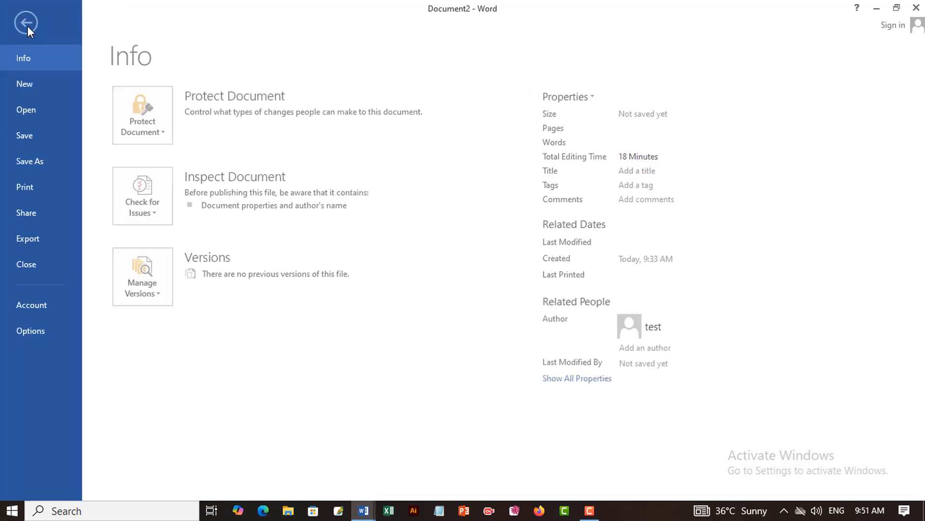
click(28, 84)
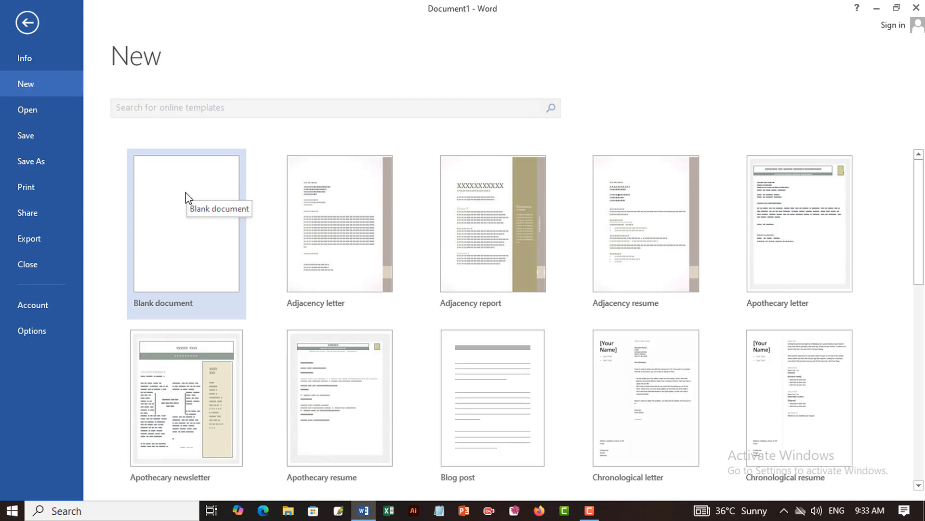
click(183, 197)
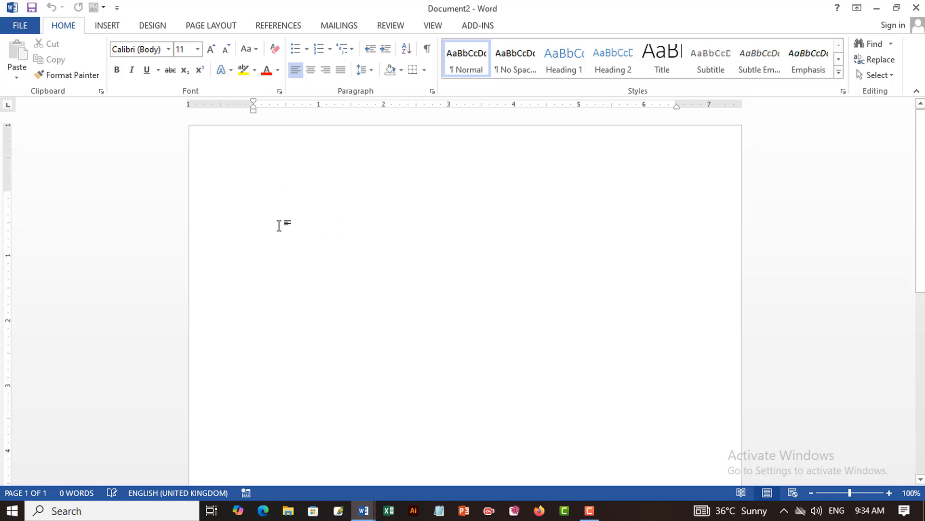
click(199, 49)
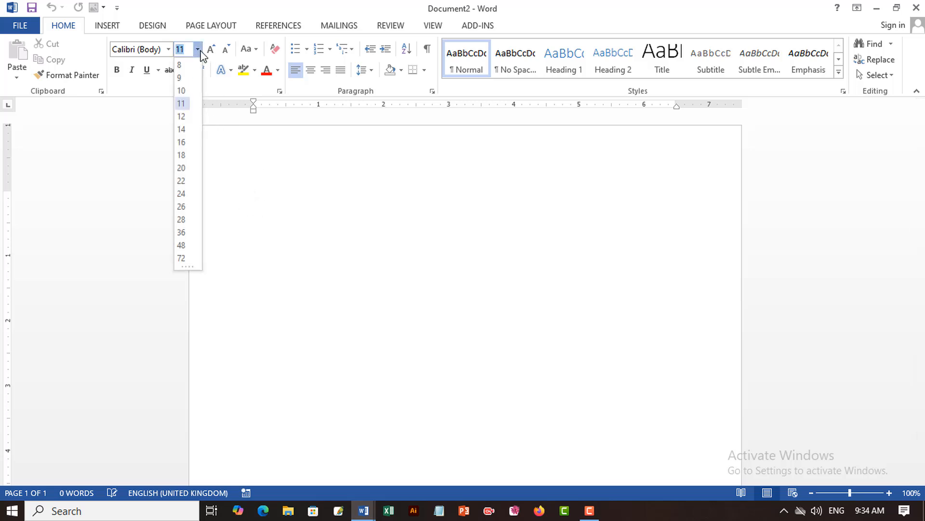
click(184, 259)
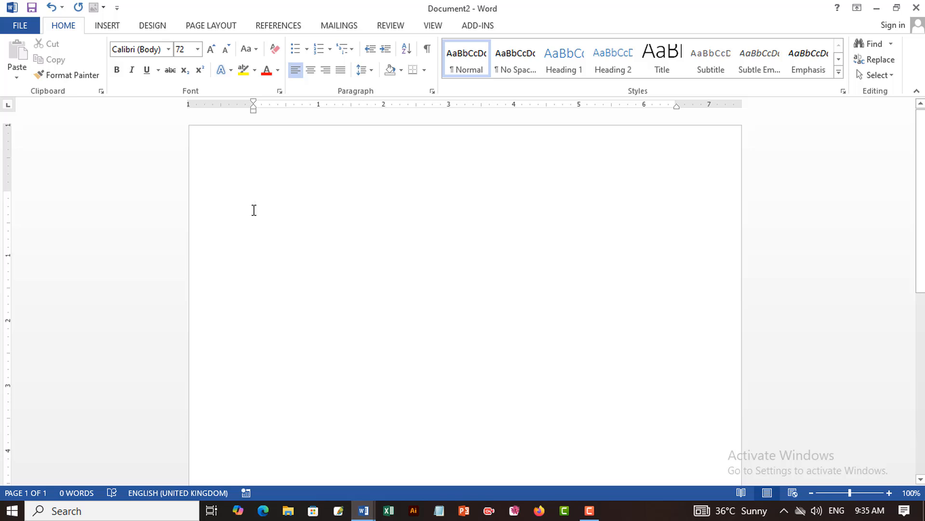
Insert the buffalo and rabbit symbols on the first line by converting the Unicode codes 1F403 and 1F407 to characters.
text(1F40)
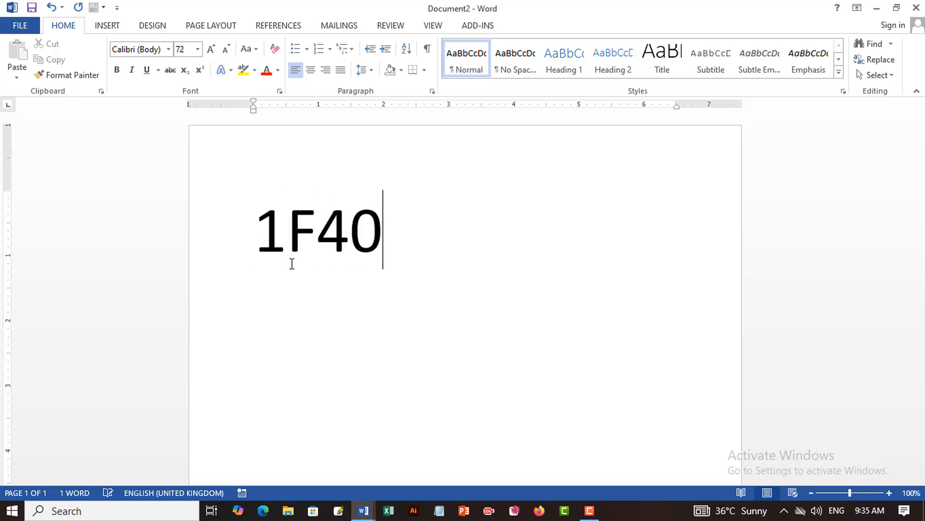
text(3)
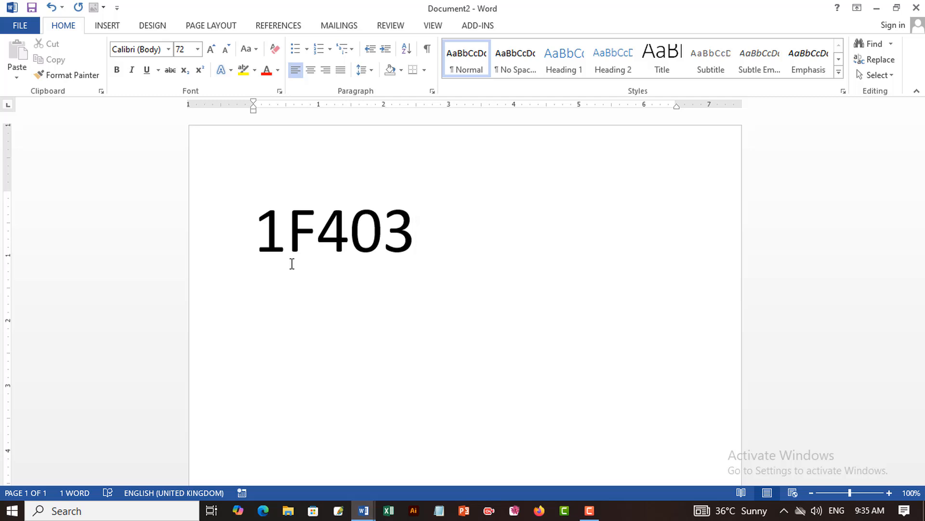
key(alt+x)
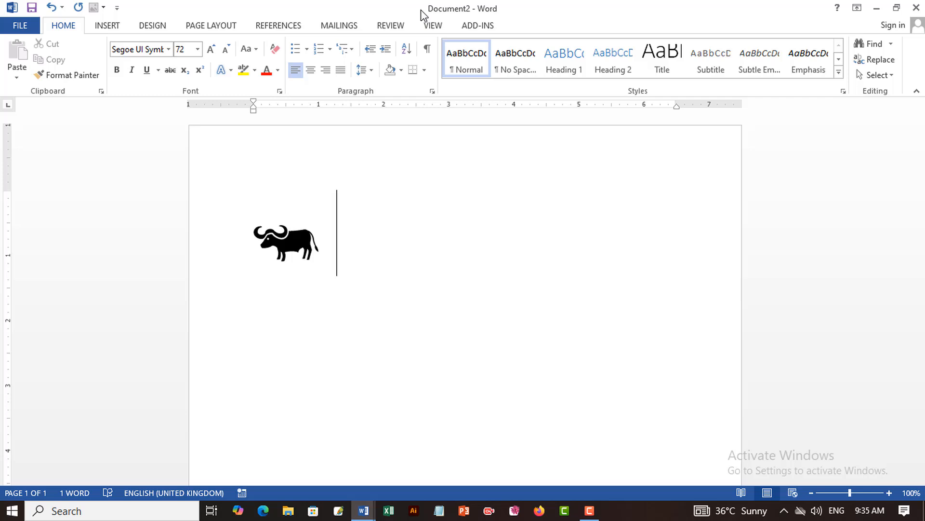
text(1F407)
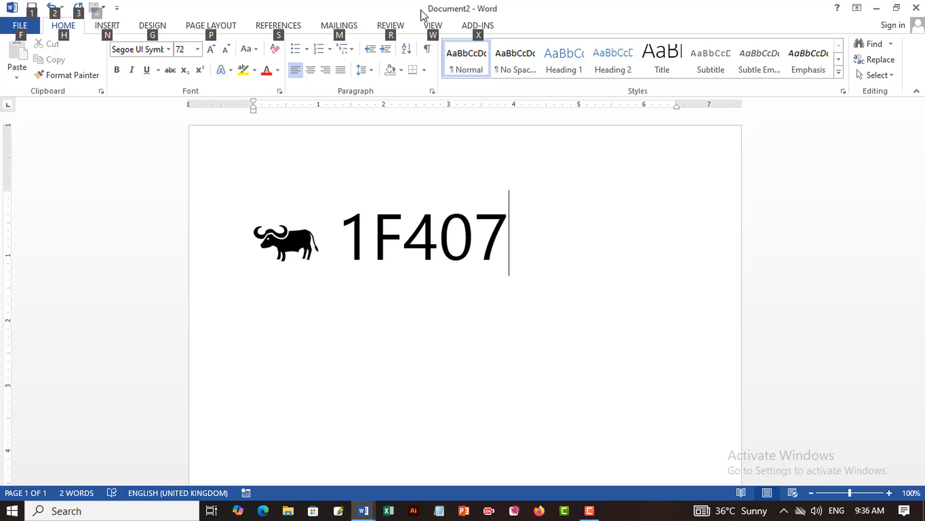
key(alt+x)
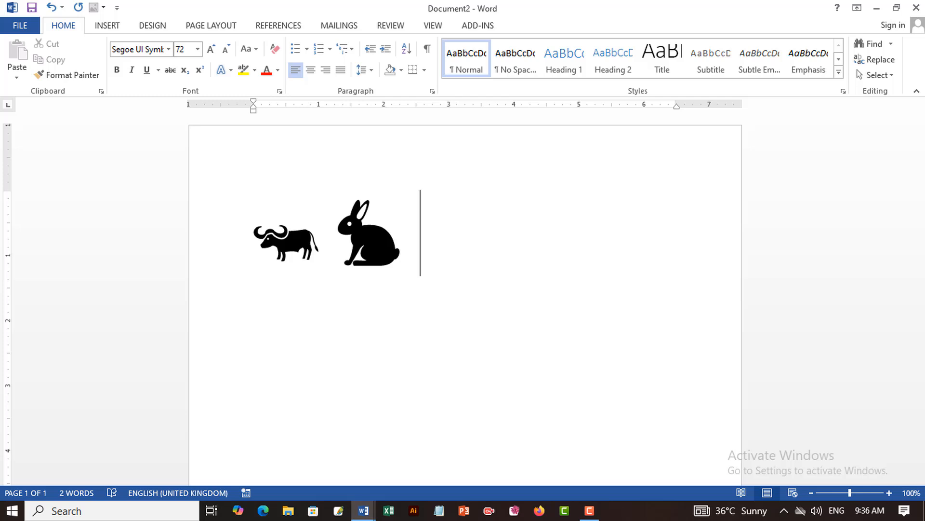
Add the rat and goat symbols after the rabbit by converting the Unicode codes 1F400 and 1F410.
text(1F400)
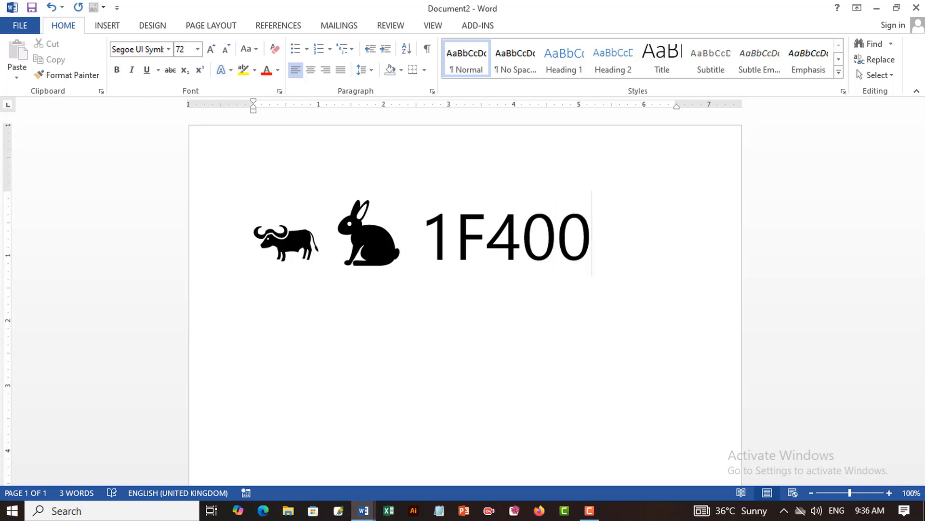
key(alt+x)
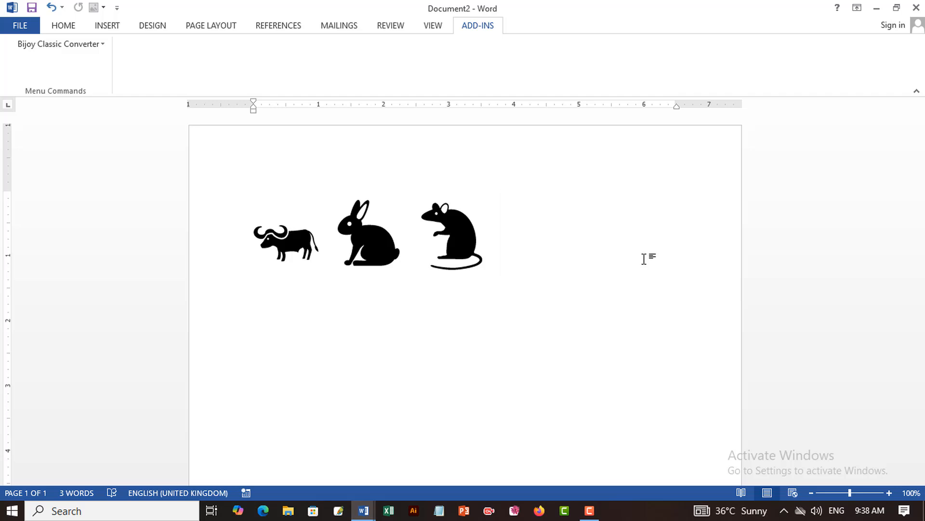
text(1F4)
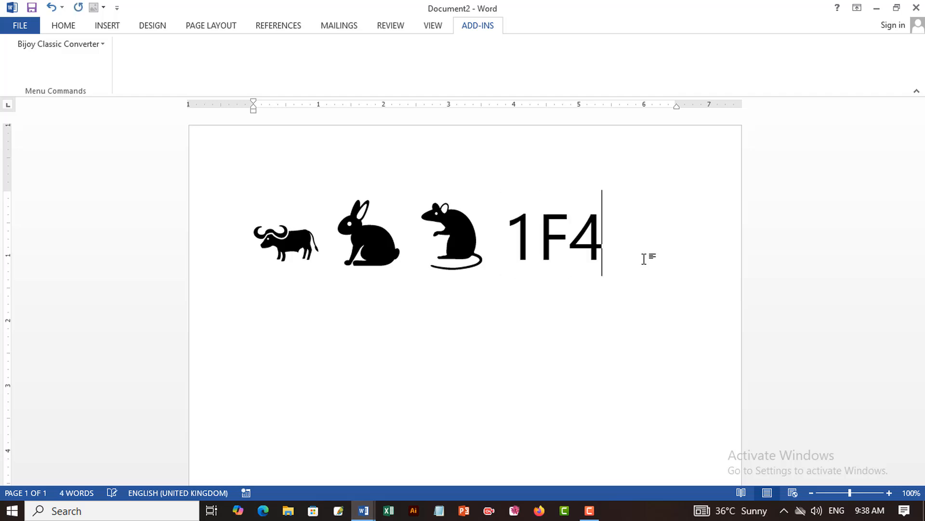
text(10)
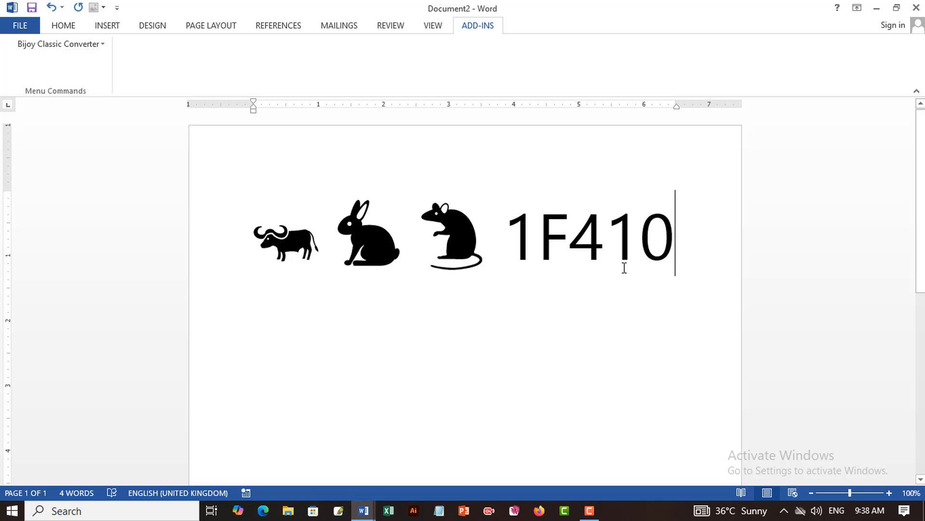
key(alt+x)
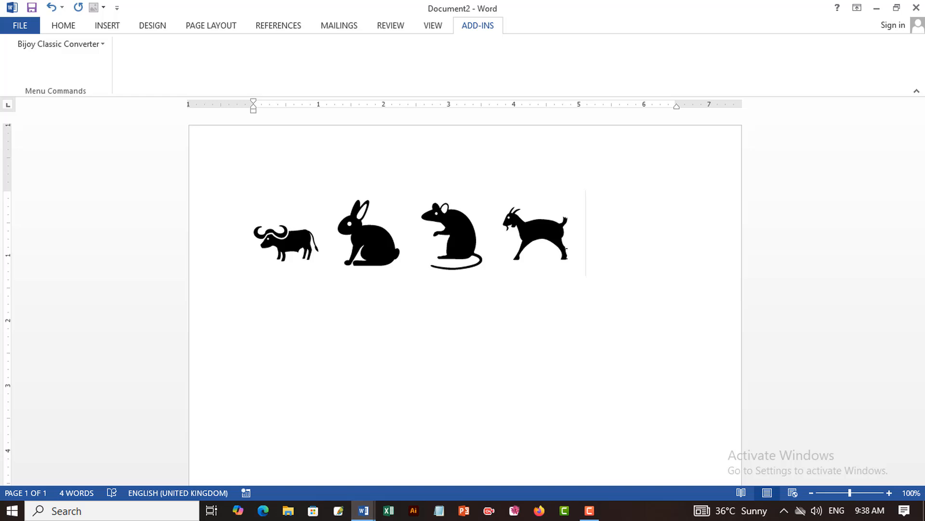
Add the camel symbol after the goat by converting the Unicode code 1F42A.
text(1F)
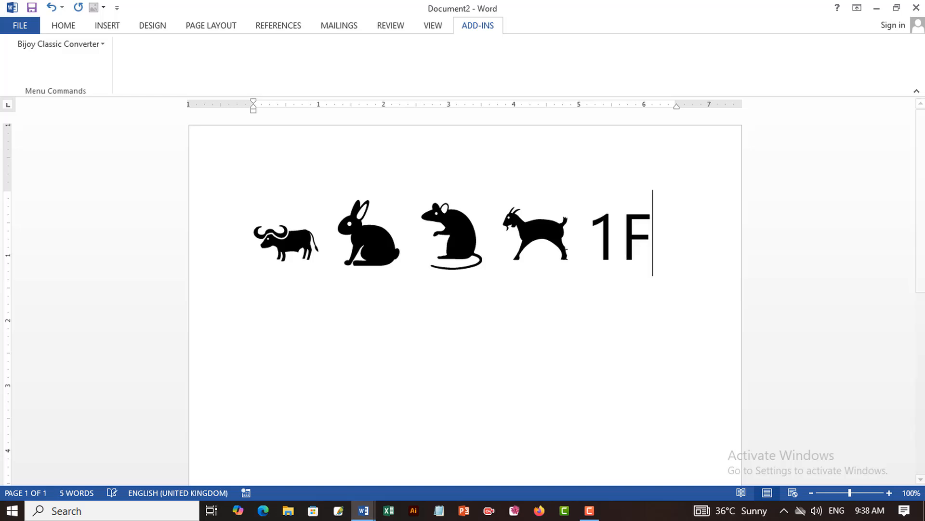
text(42A)
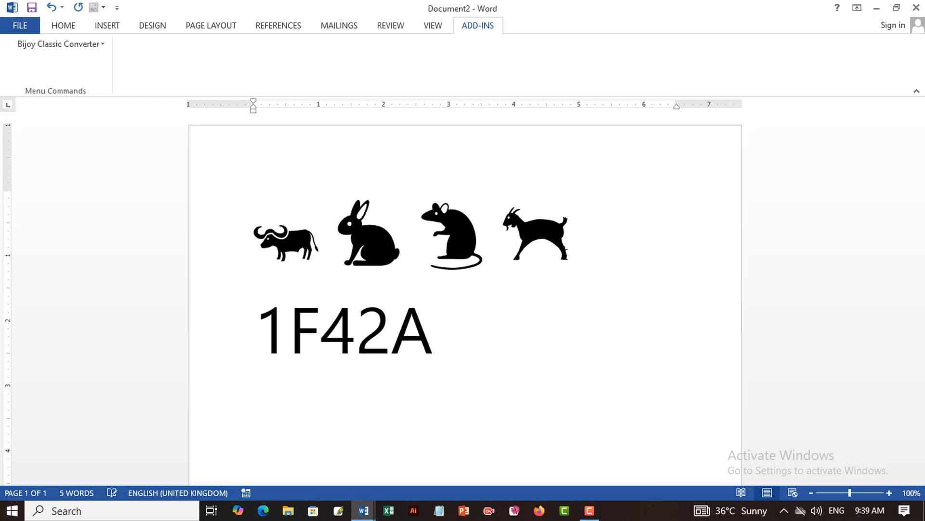
key(alt+x)
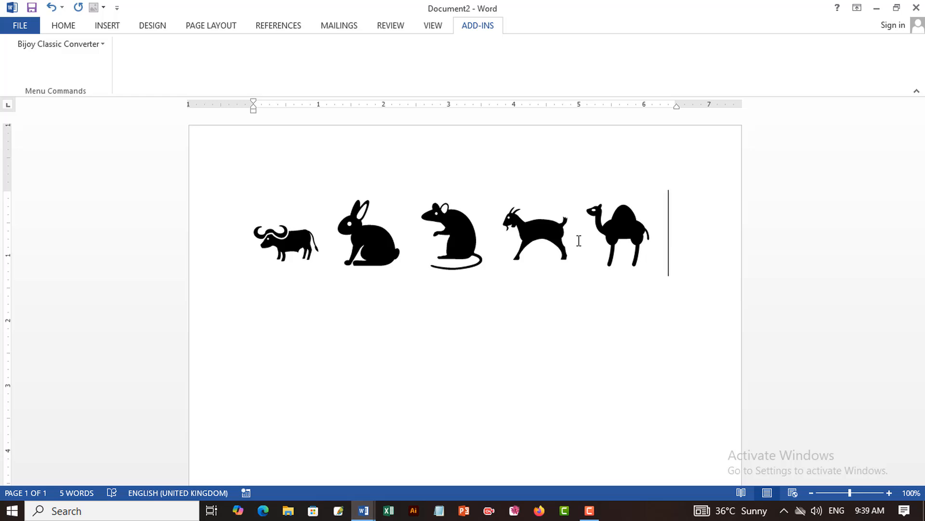
Start a second line and insert the dog symbol by converting the Unicode code 1F415.
key(Return)
text(1F)
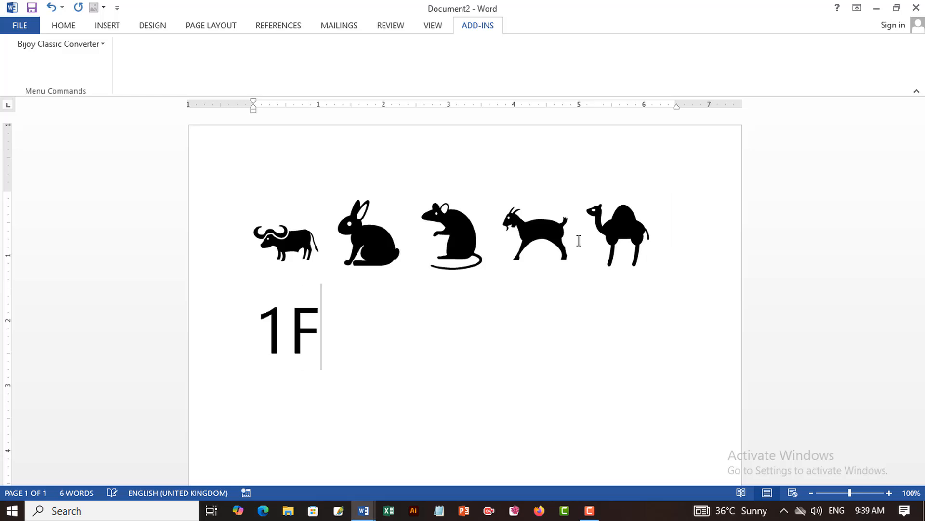
text(415)
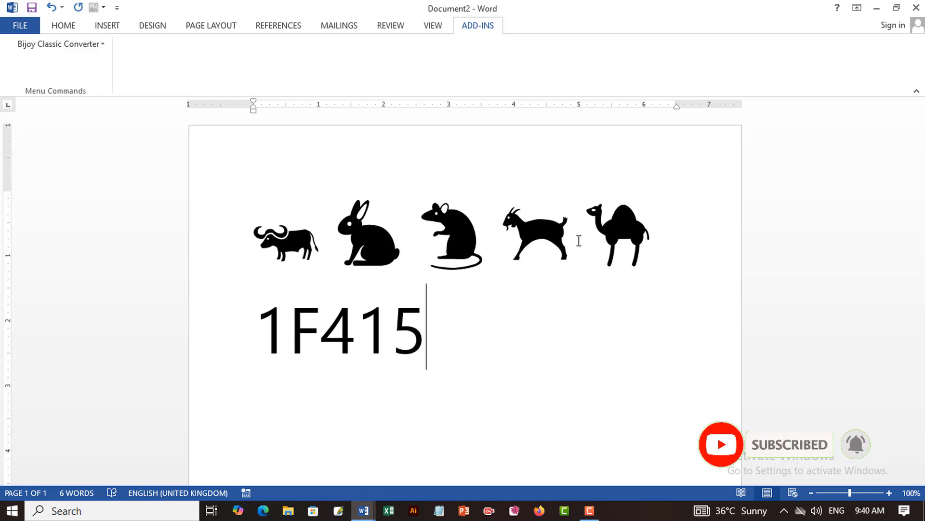
key(alt)
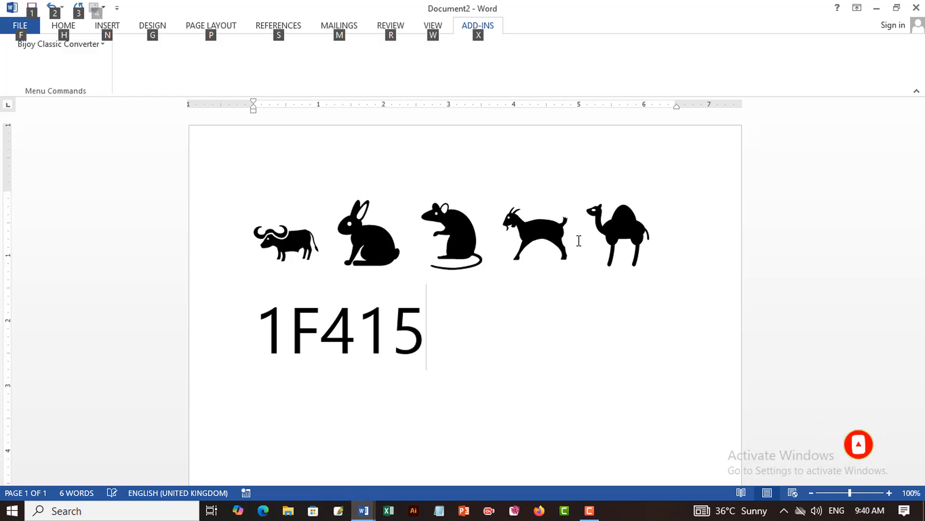
key(alt+x)
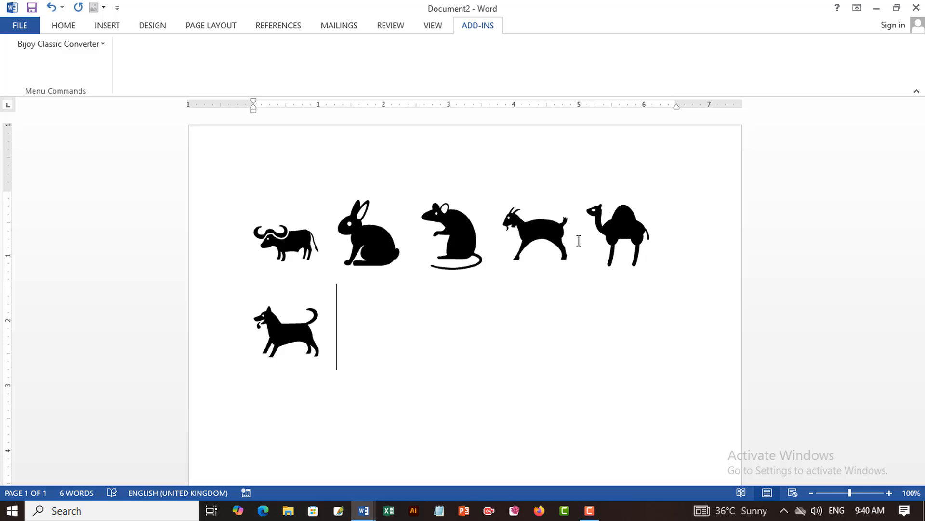
Add the monkey and tiger symbols after the dog by converting the Unicode codes 1F412 and 1F405.
text(1F412)
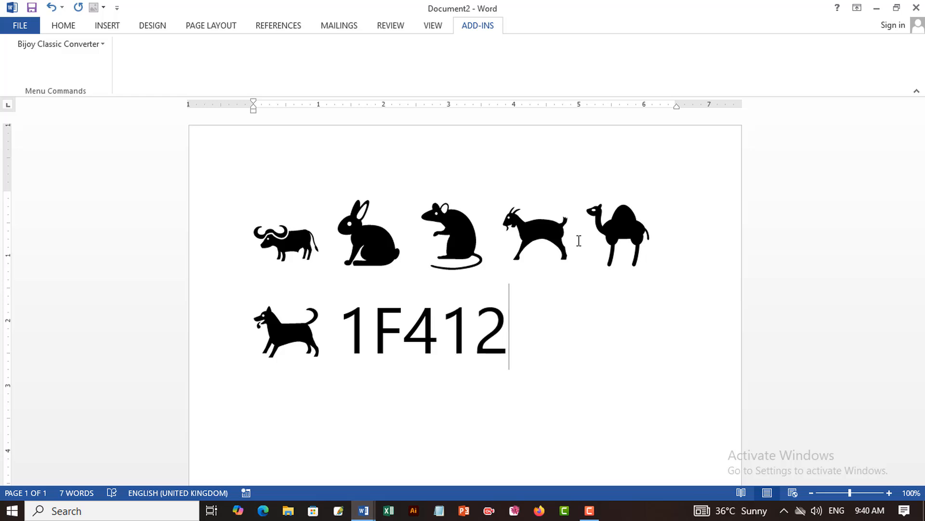
key(alt+x)
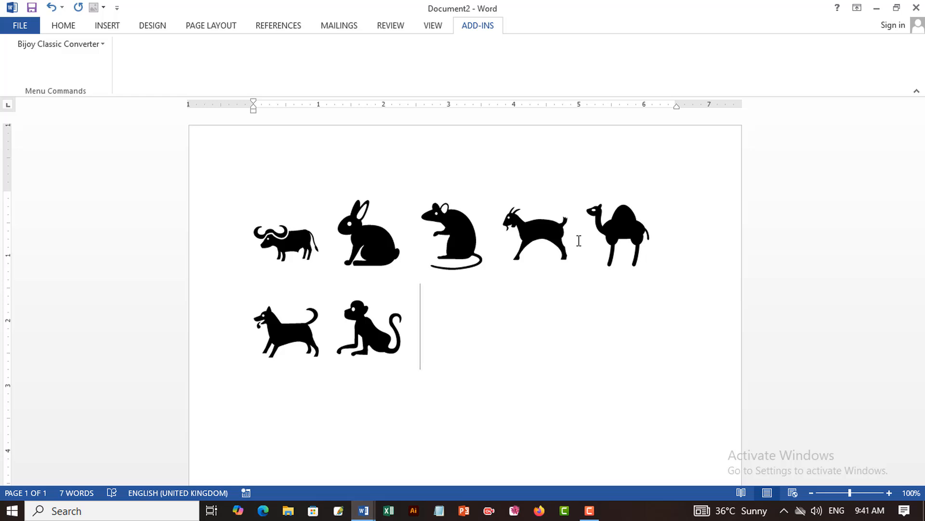
text(1F)
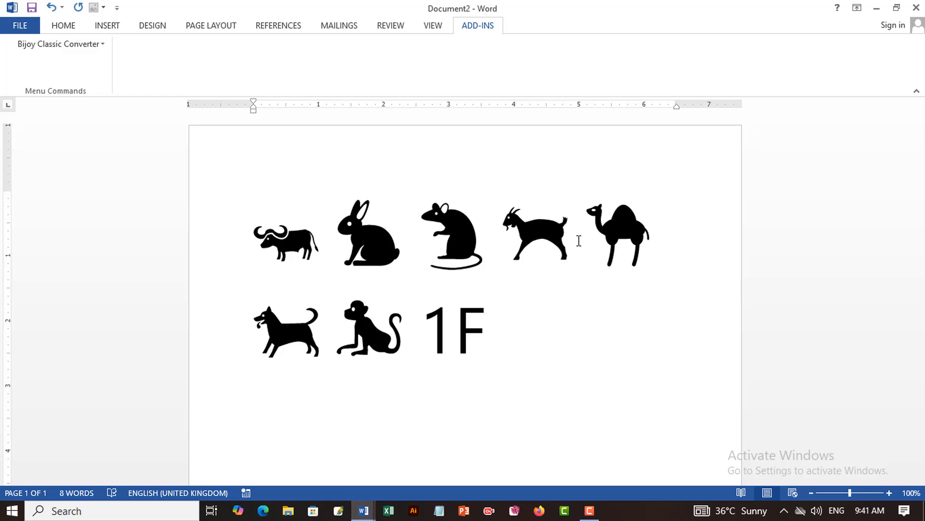
text(405)
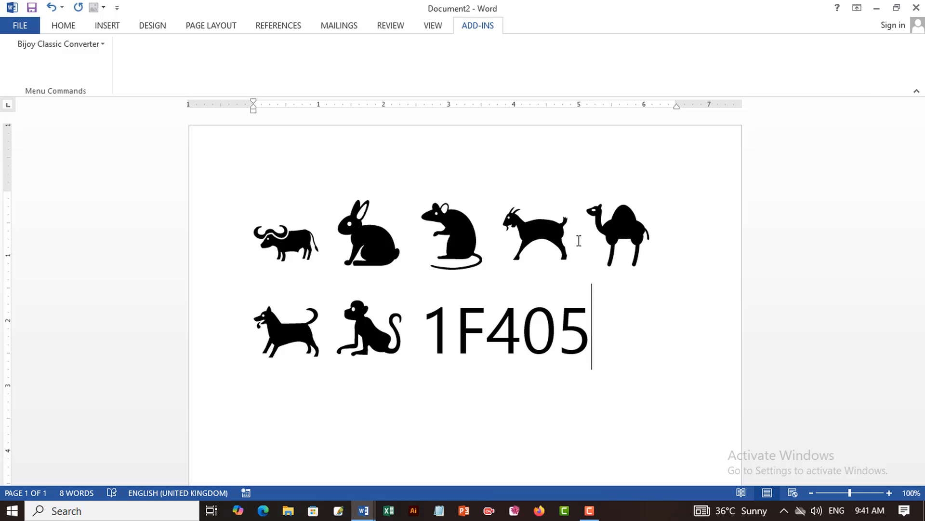
key(alt+x)
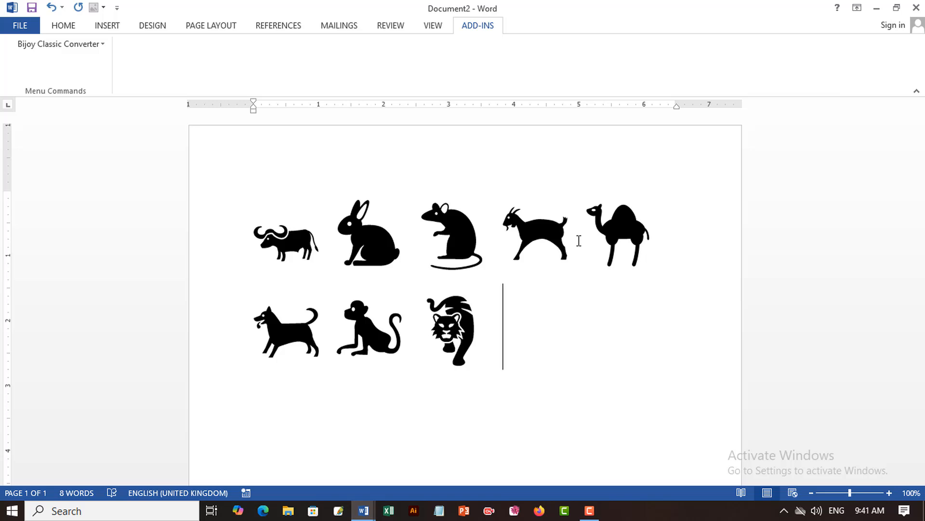
Complete the second line with the horse and bird symbols by converting the Unicode codes 1F40E and 1F426.
text(1F4)
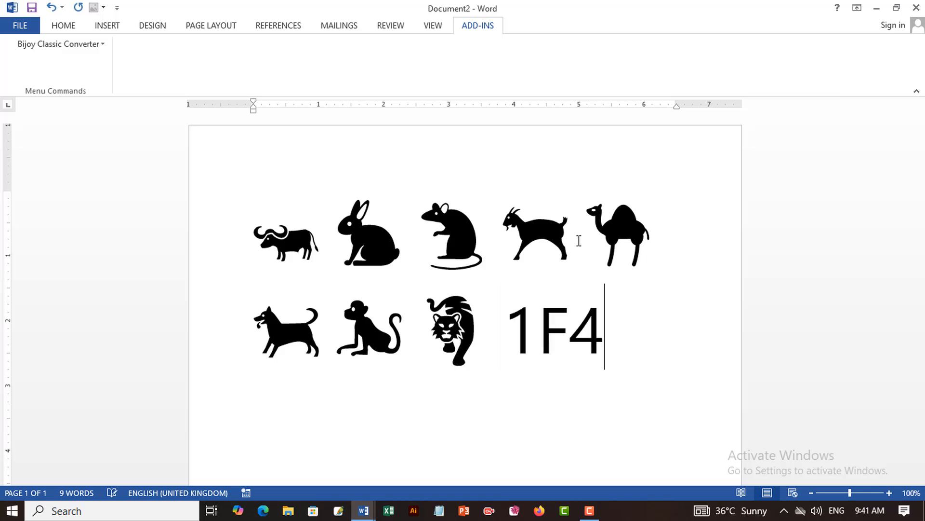
text(0E)
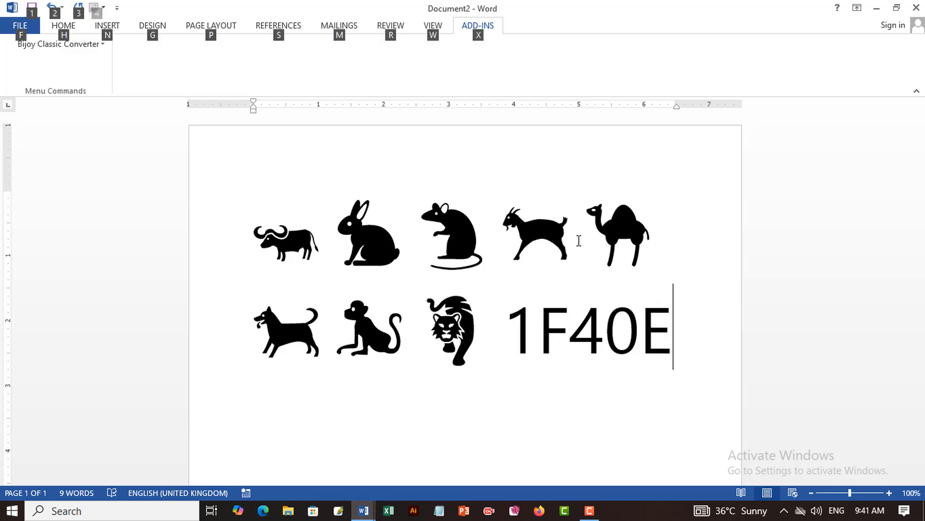
key(alt+x)
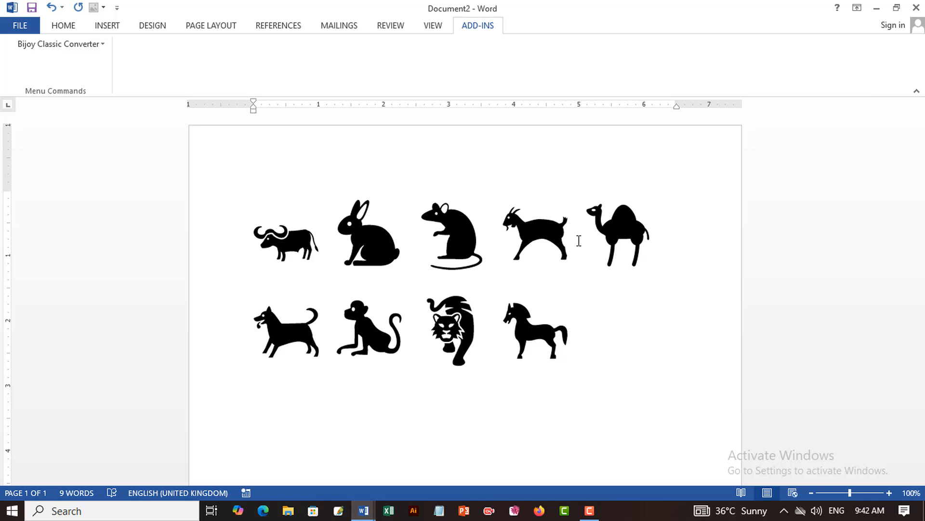
text(1)
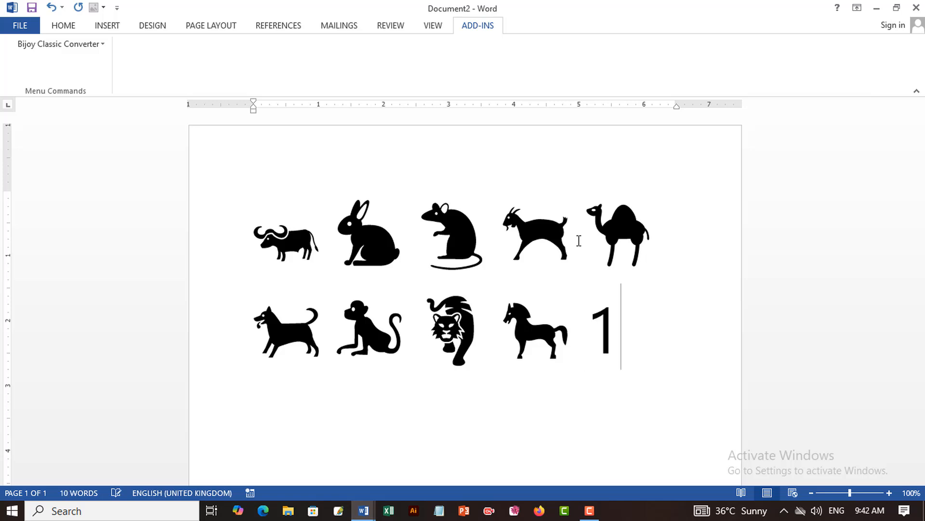
text(F426)
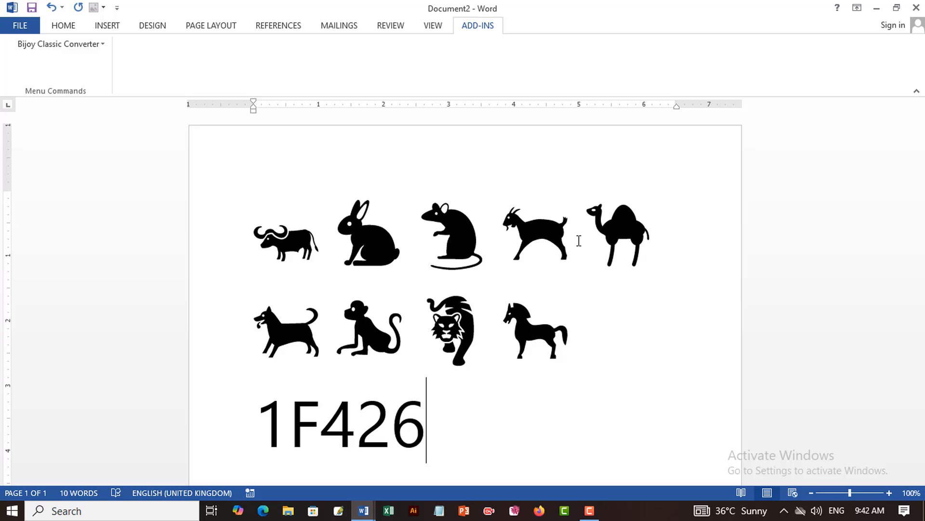
key(alt+x)
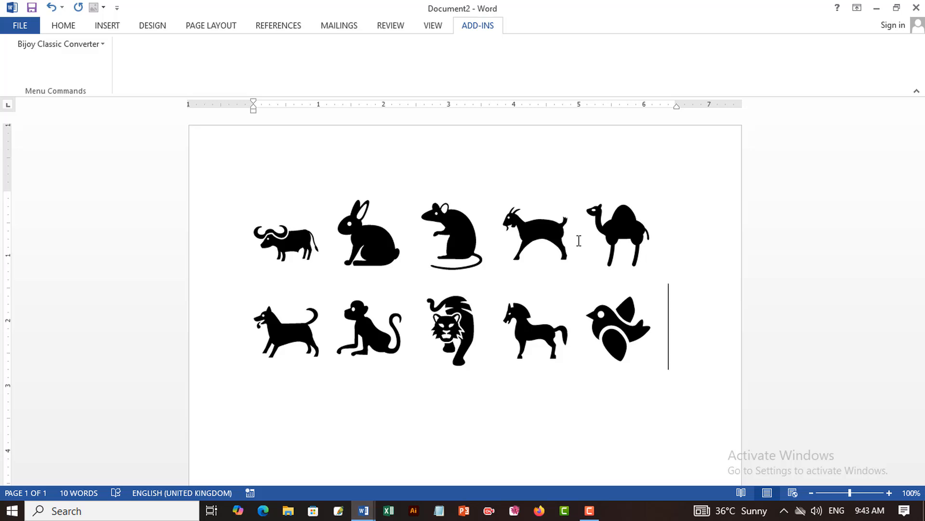
Start a third line and insert the chicken symbol by converting the Unicode code 1F414.
key(Return)
text(1F41)
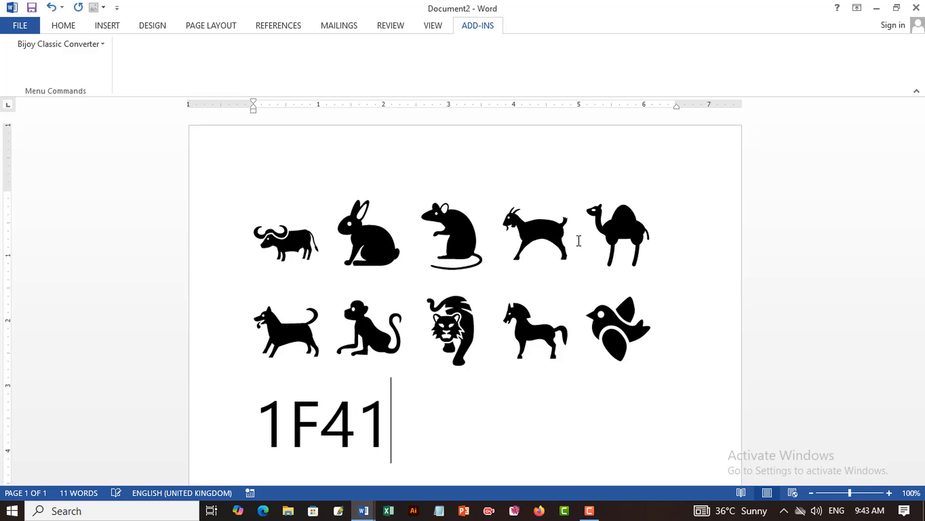
text(4)
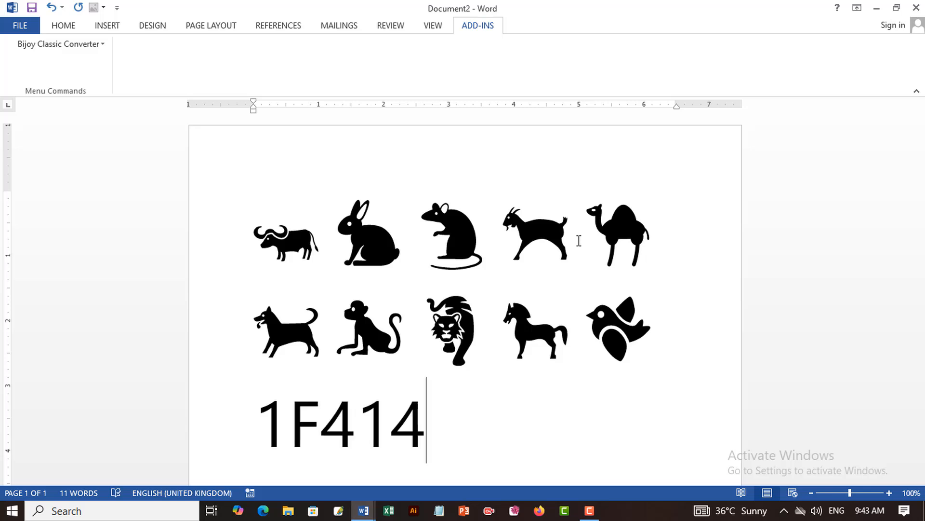
key(alt+x)
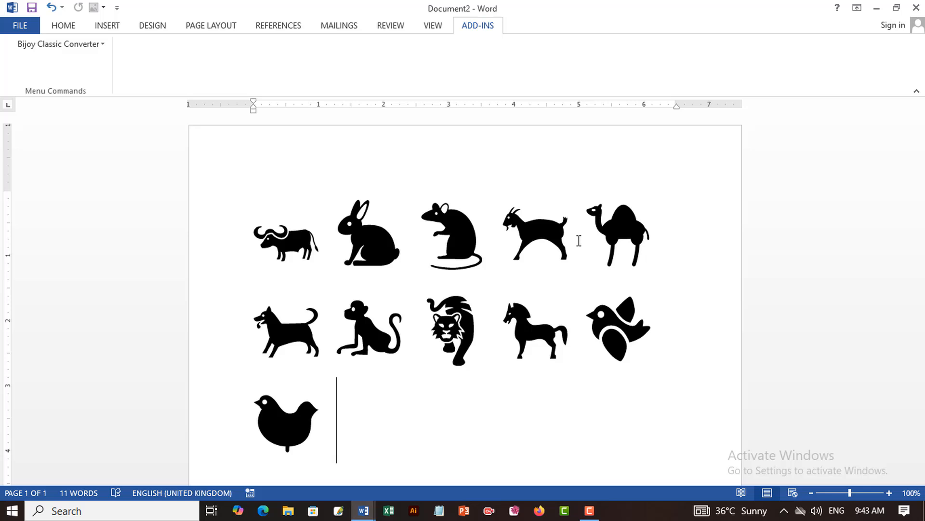
Add the crocodile and snake symbols after the chicken by converting the Unicode codes 1F40A and 1F40D.
text(1F40A)
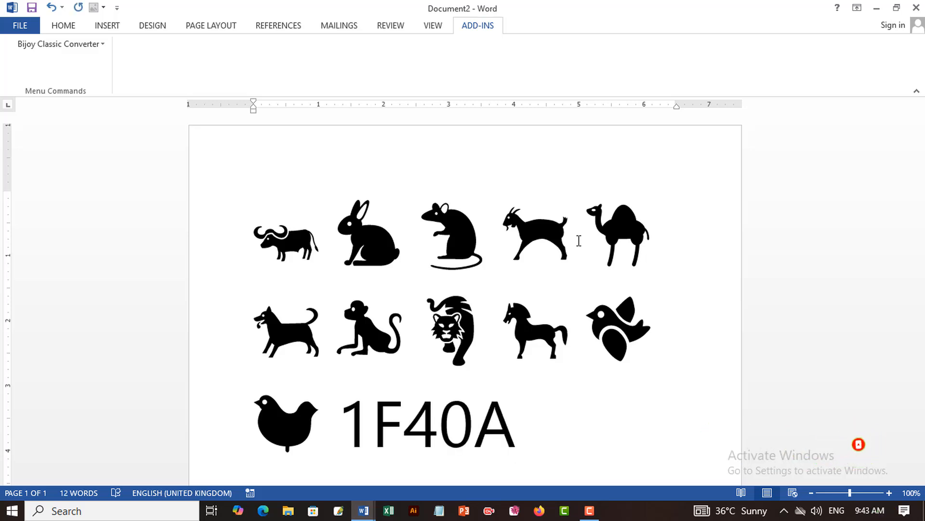
key(alt+x)
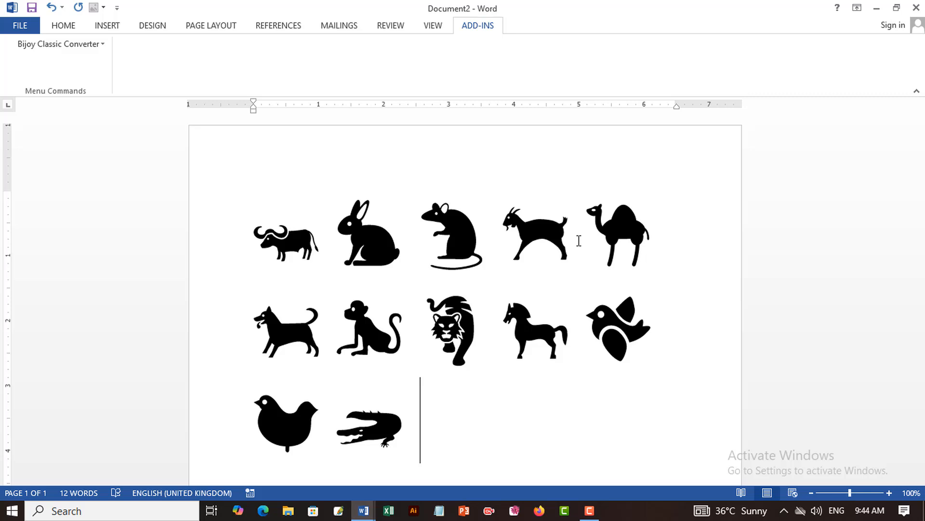
text(1)
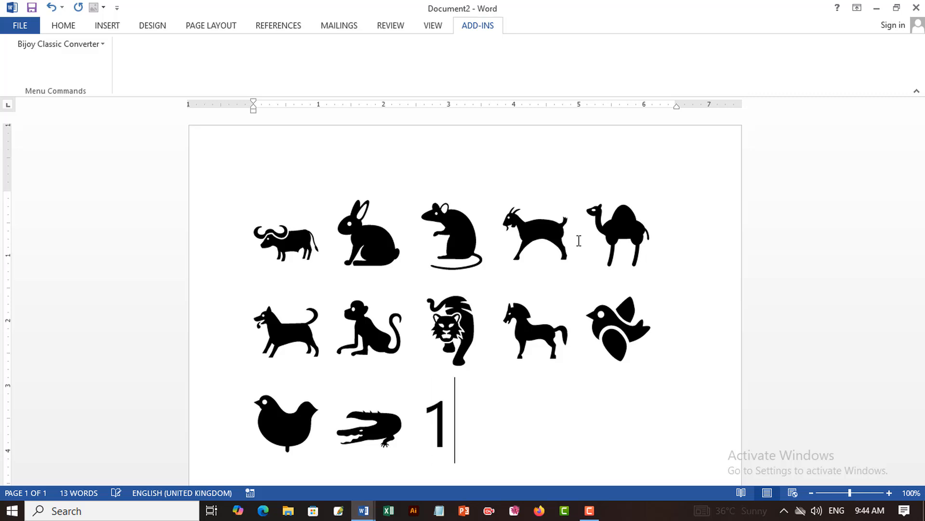
text(F40)
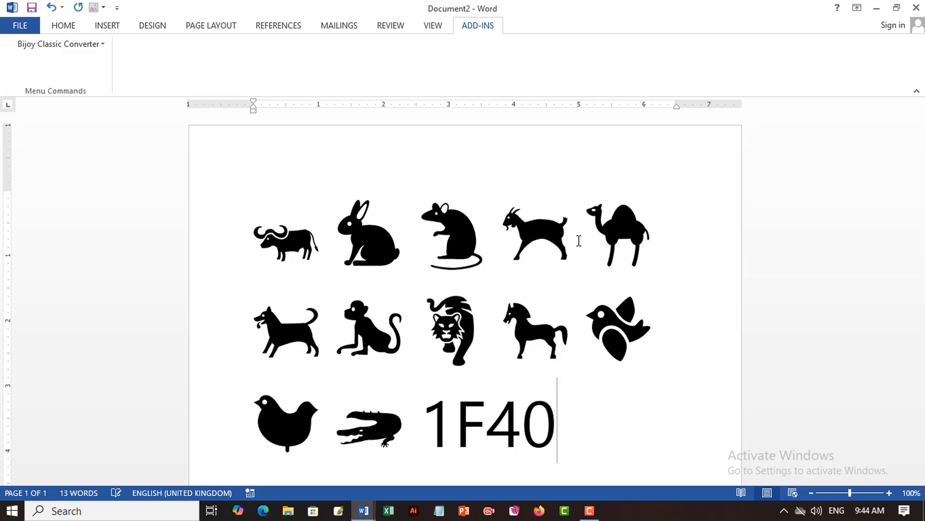
text(D)
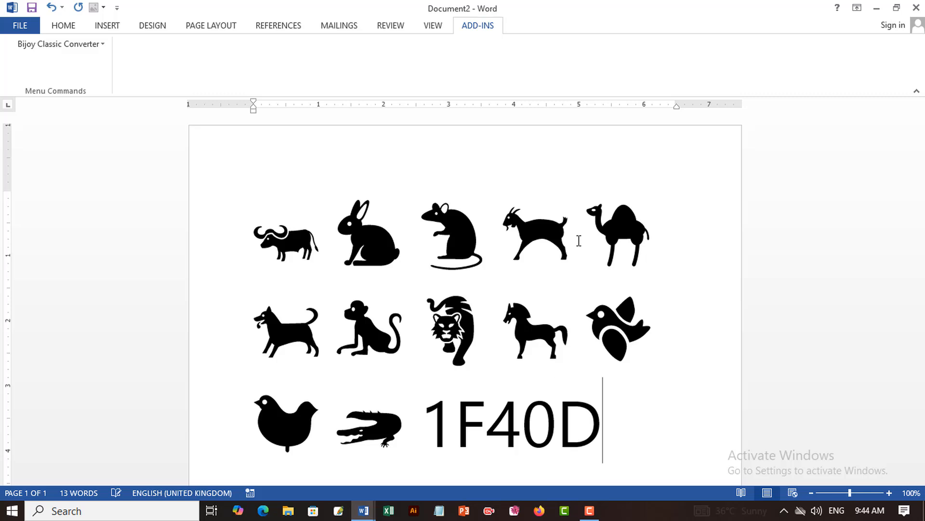
key(alt+x)
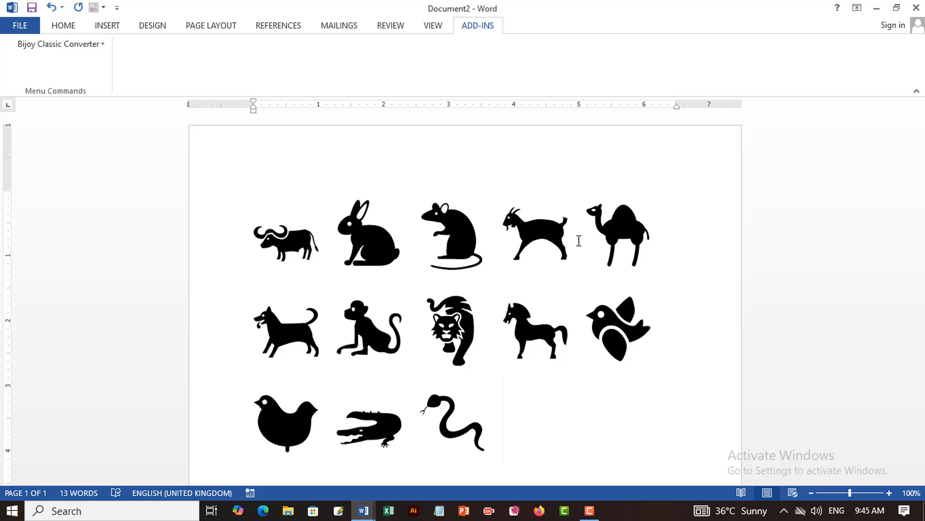
Complete the third line with the ant and bee symbols by converting the Unicode codes 1F41C and 1F41D.
scroll(579, 241, down, 2)
text(1F4)
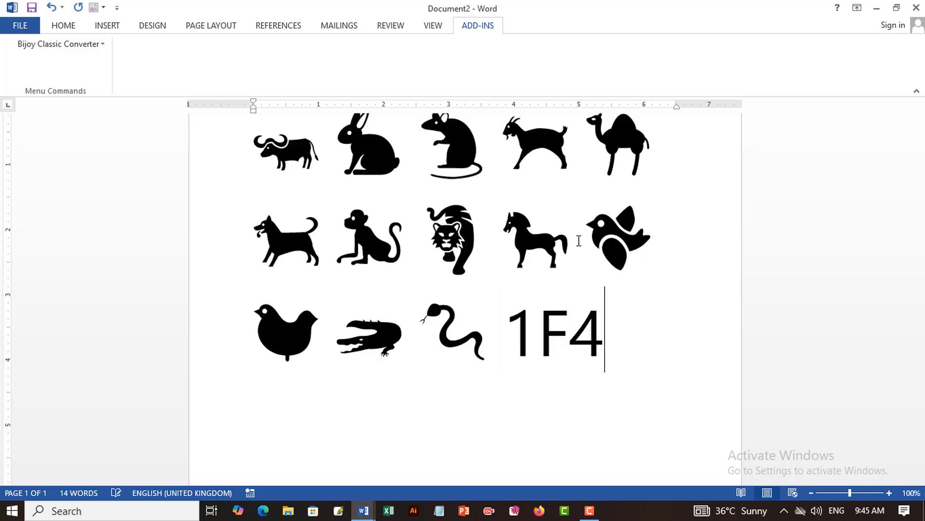
text(1C)
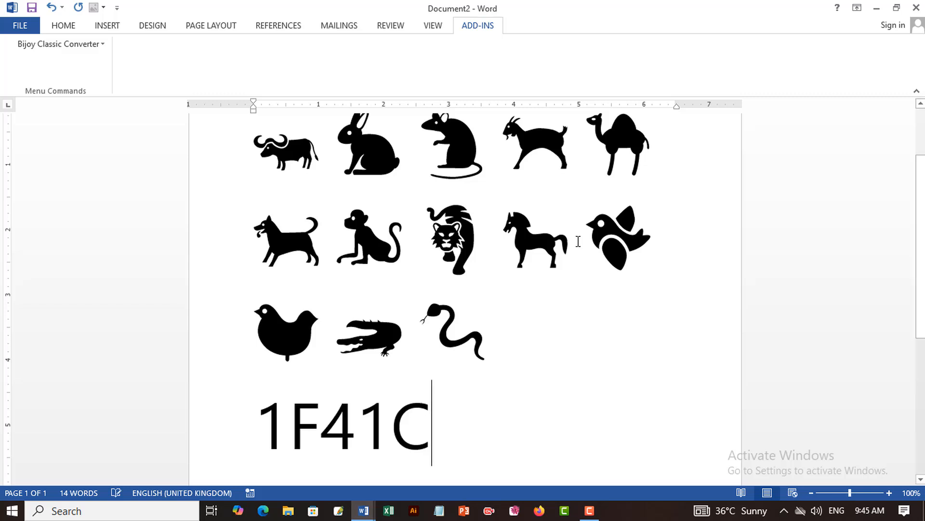
key(alt+x)
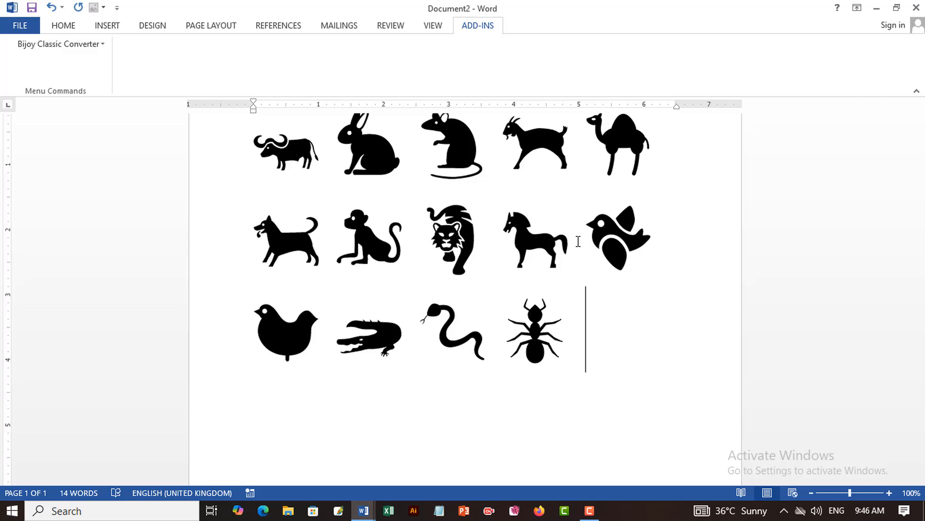
text(1F4)
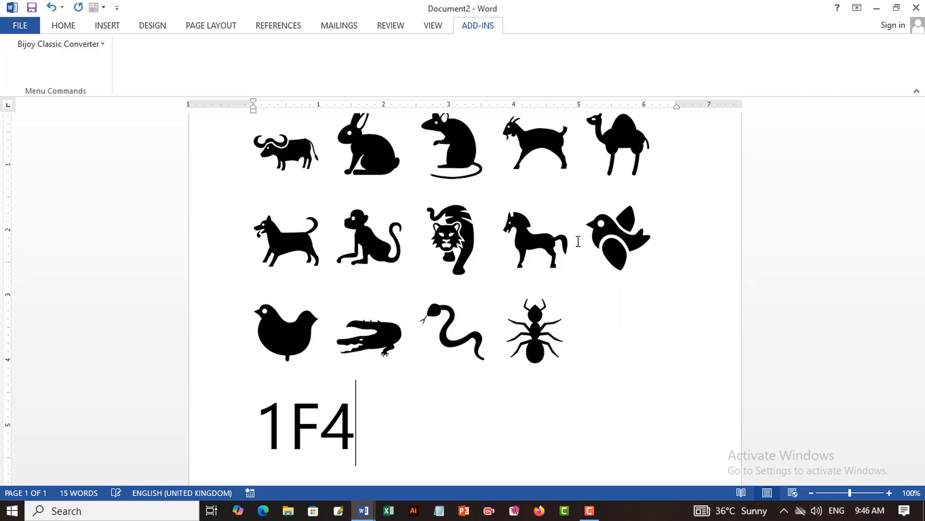
text(1D)
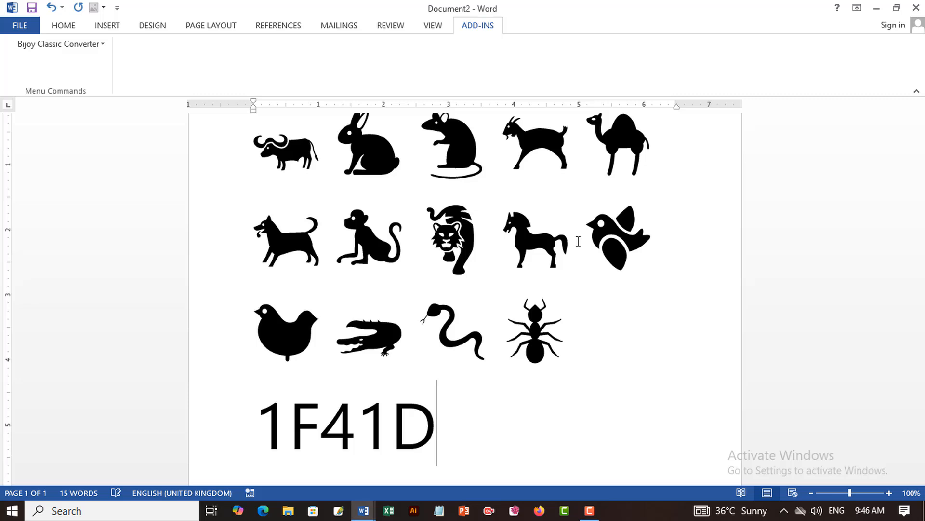
key(alt+x)
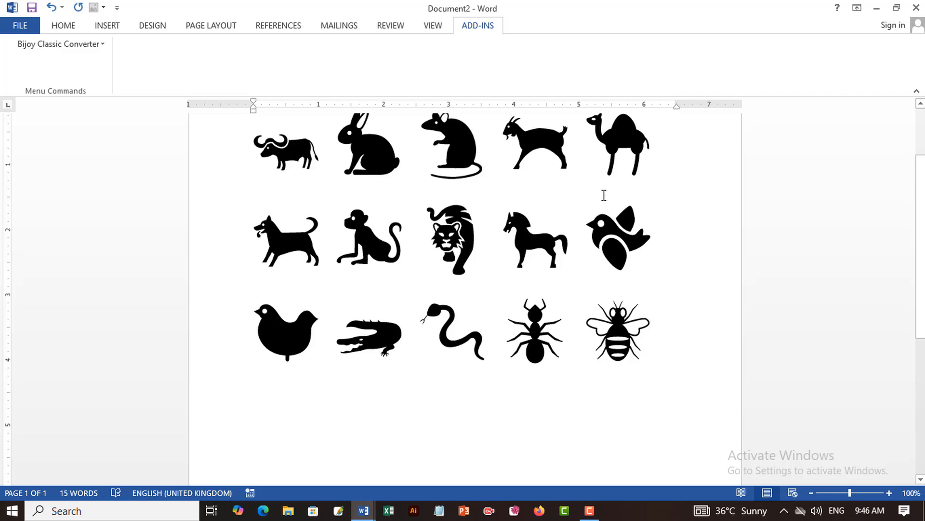
scroll(603, 196, up, 2)
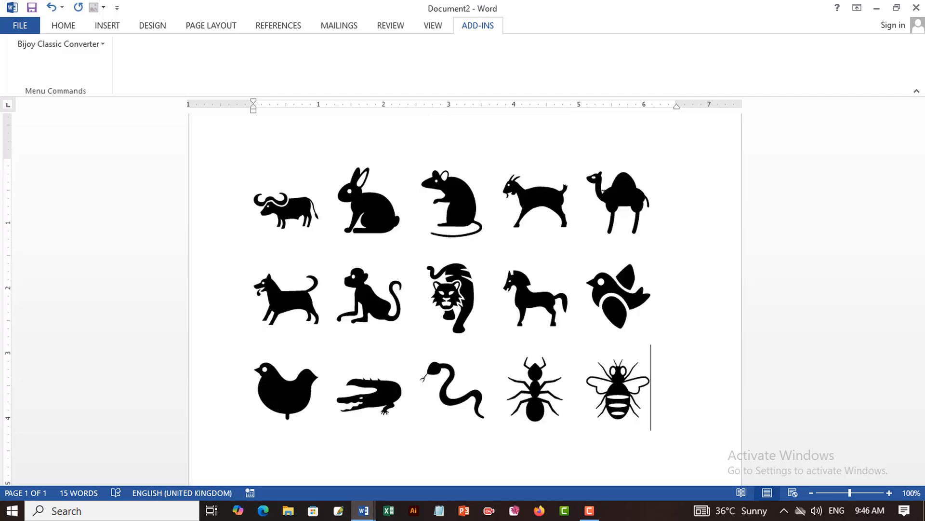